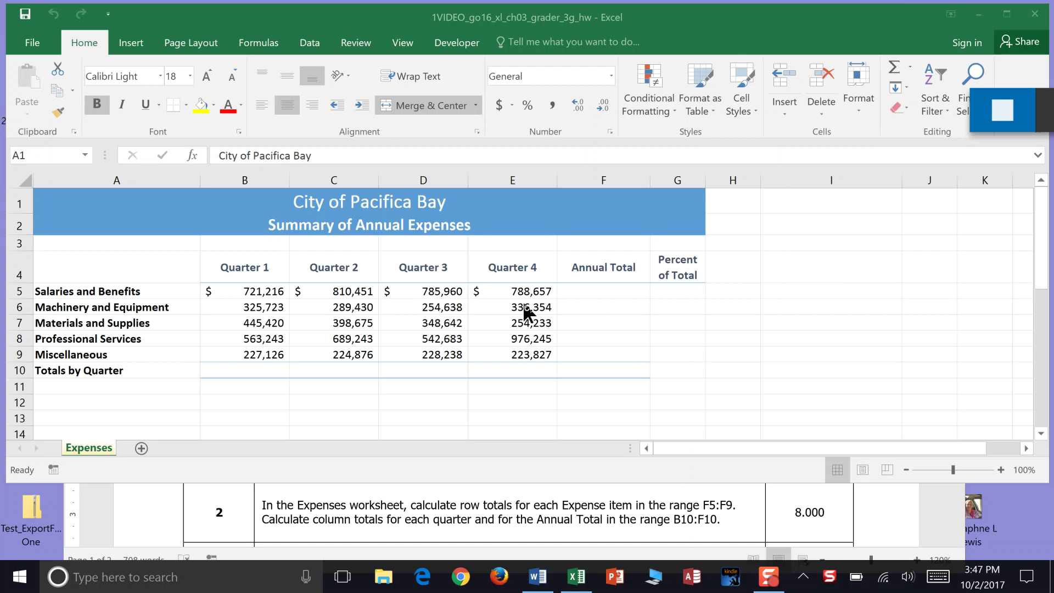
Enter =SUM(B5:E5) in F5 so Salaries and Benefits totals $3,106,284.
{"action": "left_click", "coordinate": [614, 283]}
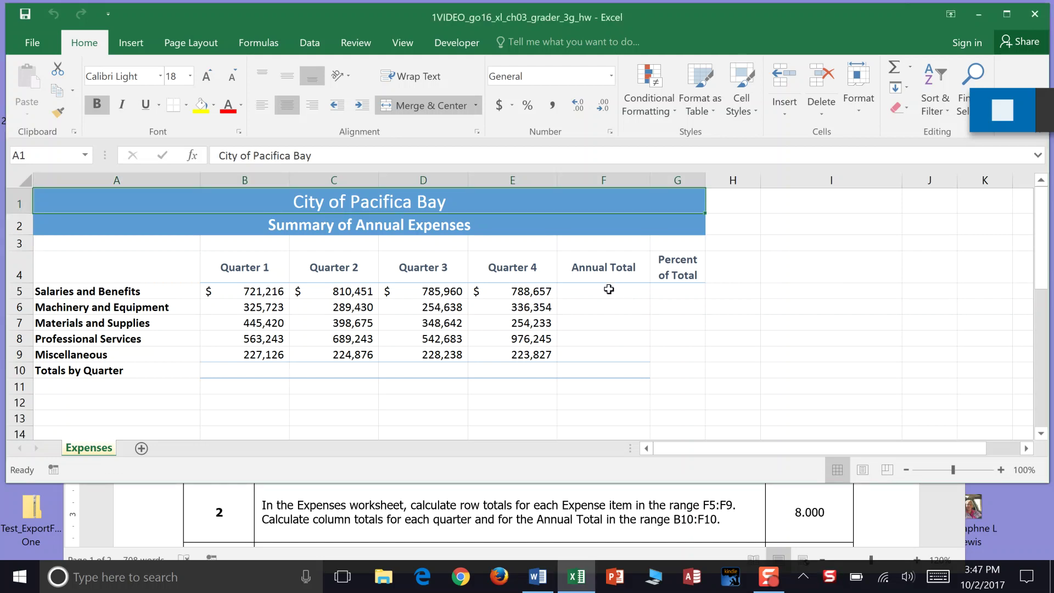
{"action": "left_click", "coordinate": [609, 290]}
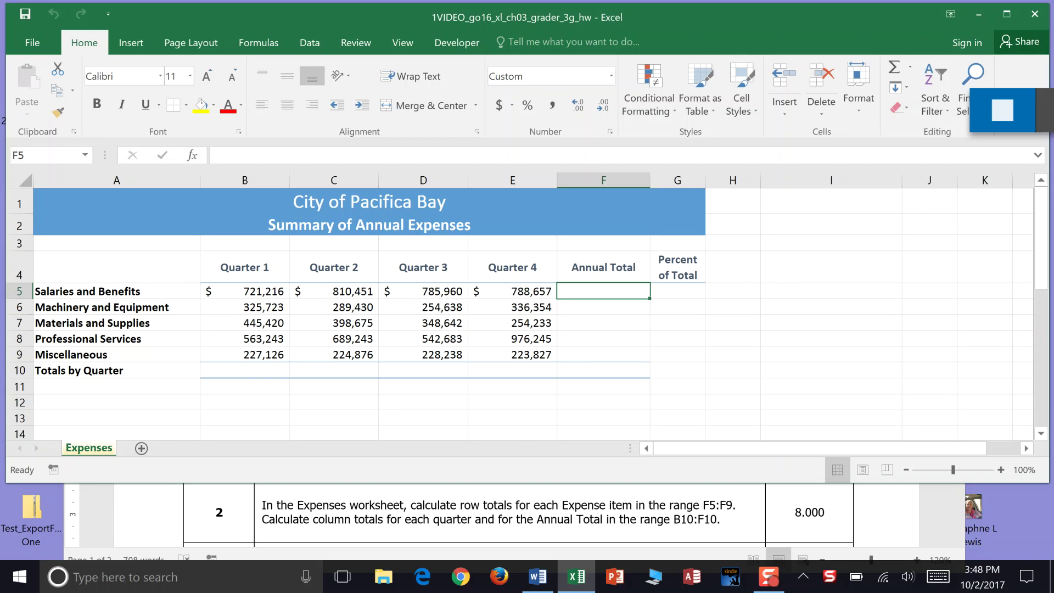
{"action": "key", "text": "alt+p"}
{"action": "left_click", "coordinate": [600, 534]}
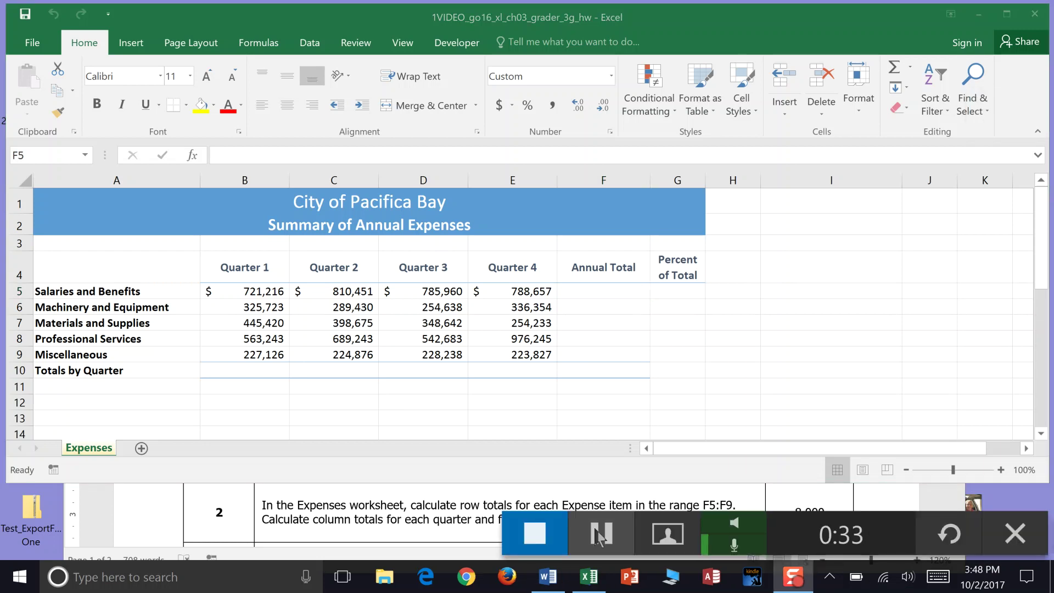
{"action": "left_click", "coordinate": [574, 290]}
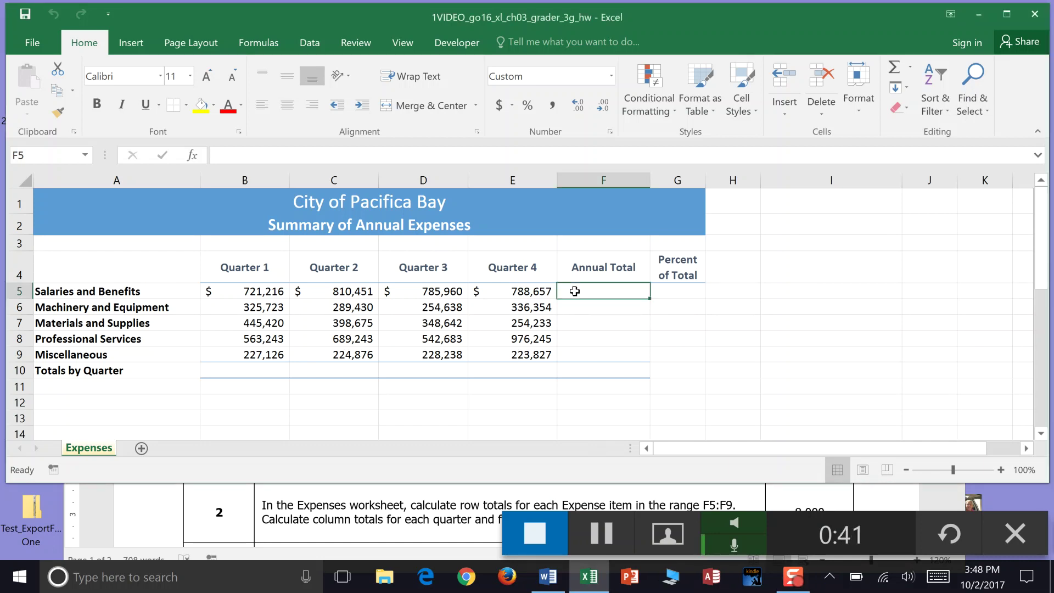
{"action": "type", "text": "=SUM"}
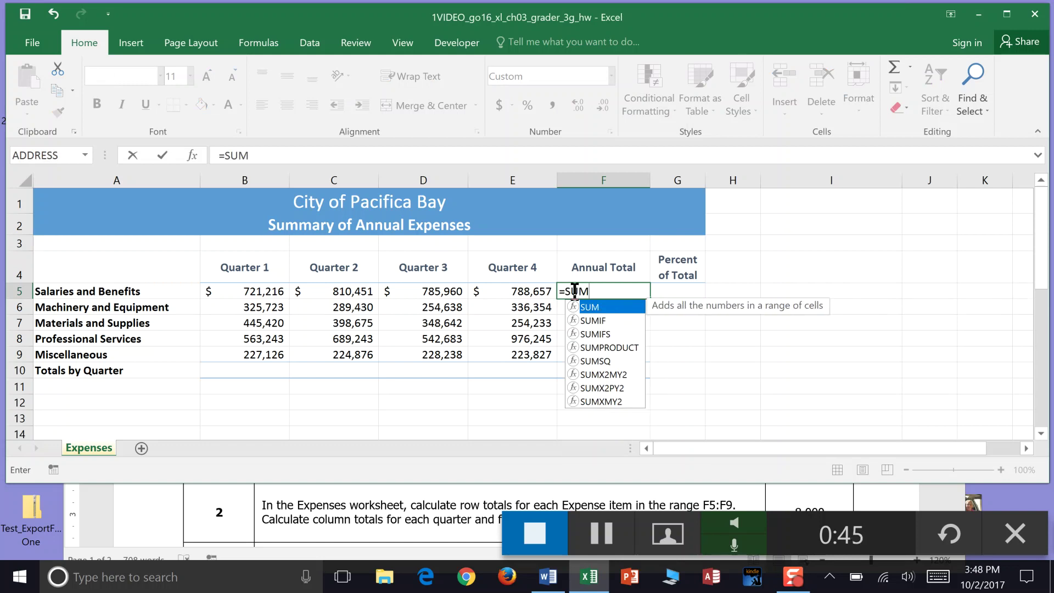
{"action": "type", "text": "("}
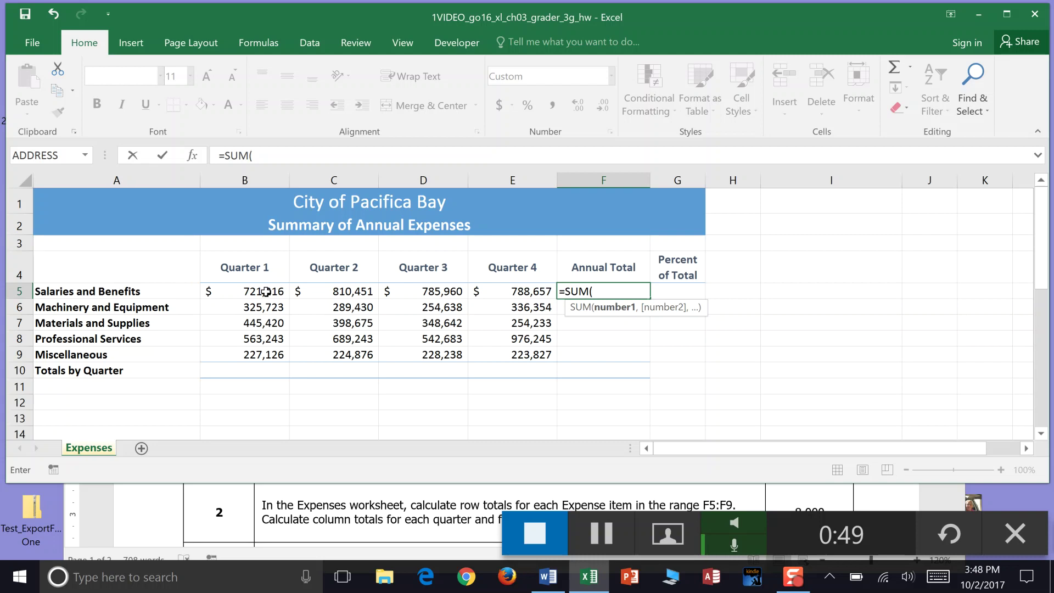
{"action": "left_click_drag", "start_coordinate": [266, 292], "coordinate": [493, 286]}
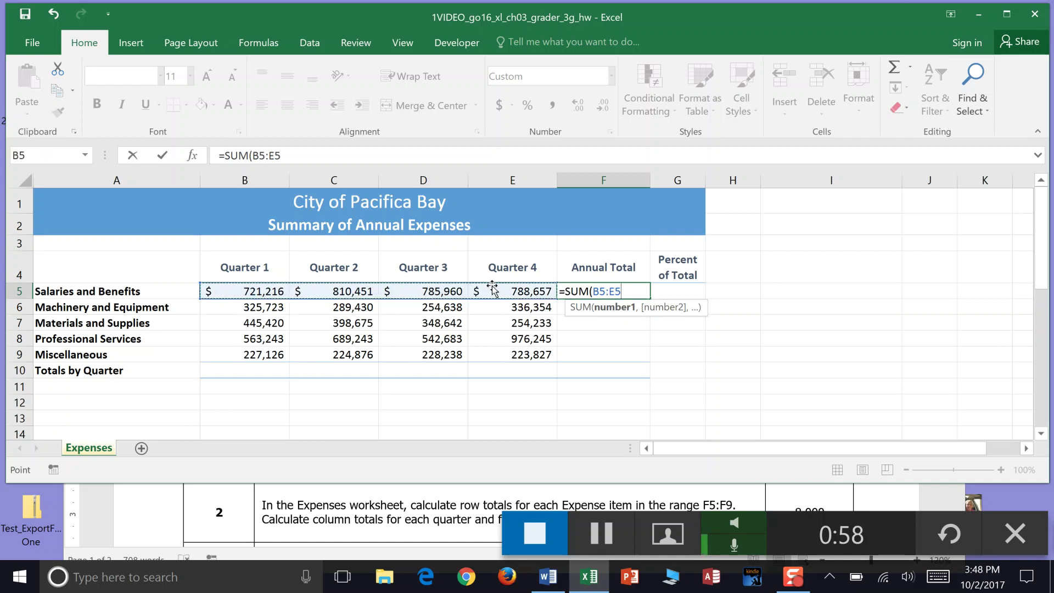
{"action": "type", "text": ")"}
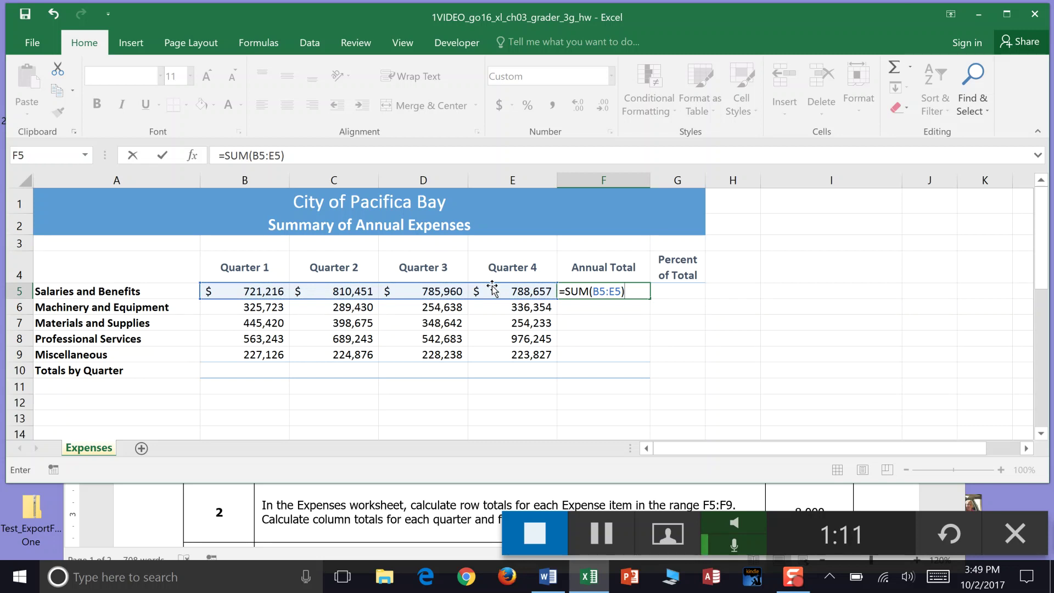
{"action": "key", "text": "Return"}
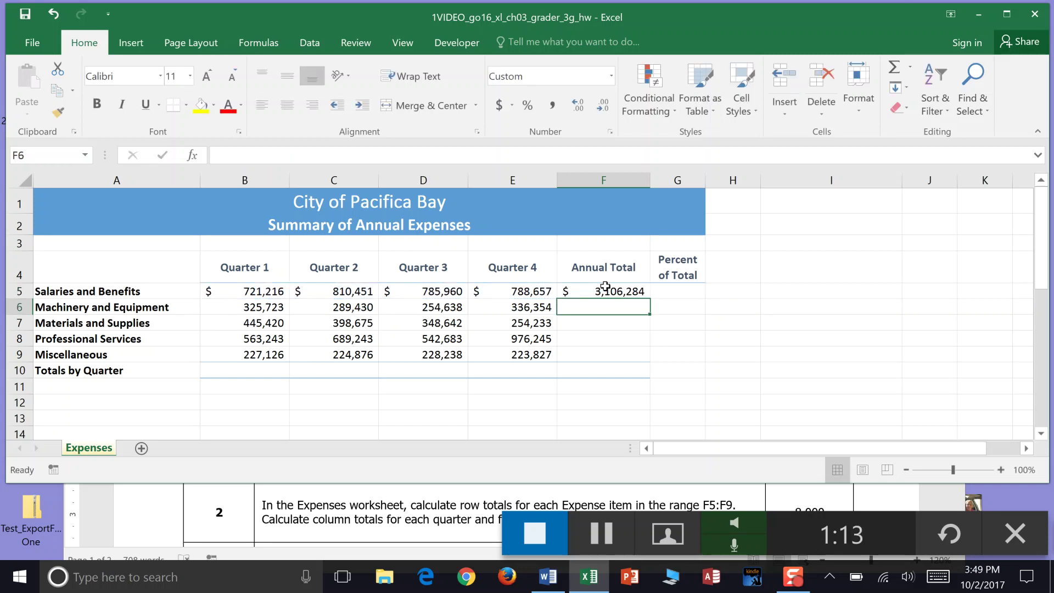
{"action": "left_click", "coordinate": [605, 286]}
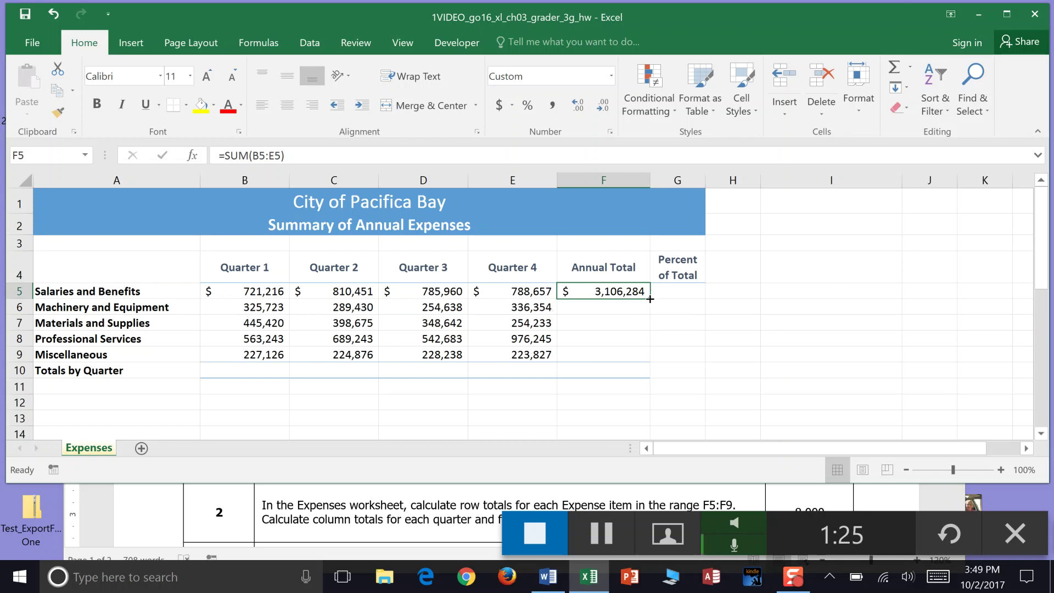
Copy F5's sum down to F9, giving 1,206,145, 1,446,970, 2,771,414 and 904,067.
{"action": "left_click_drag", "start_coordinate": [650, 299], "coordinate": [650, 358]}
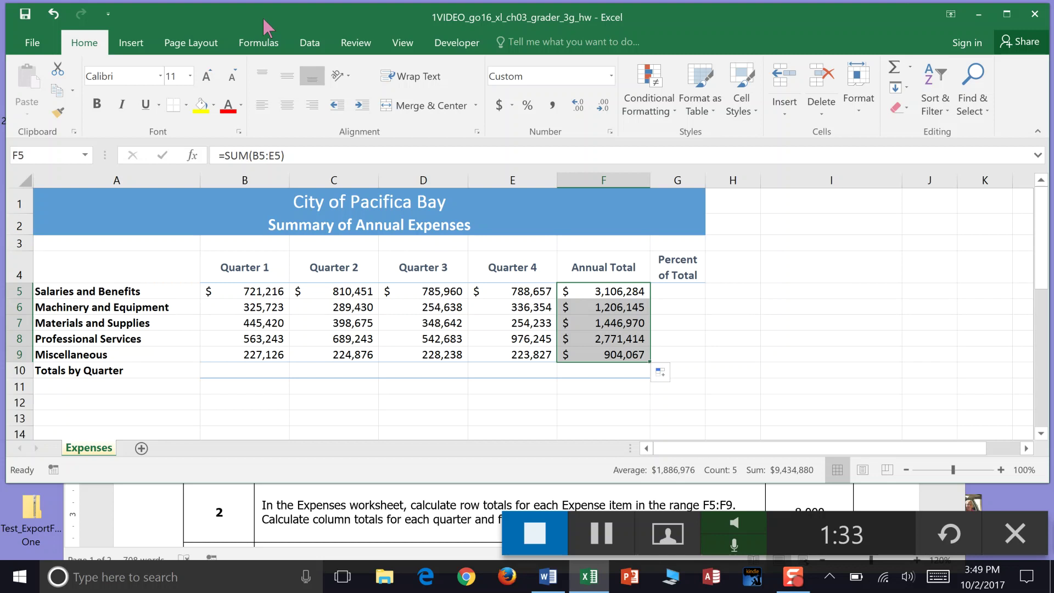
{"action": "left_click", "coordinate": [25, 15]}
{"action": "left_click", "coordinate": [607, 534]}
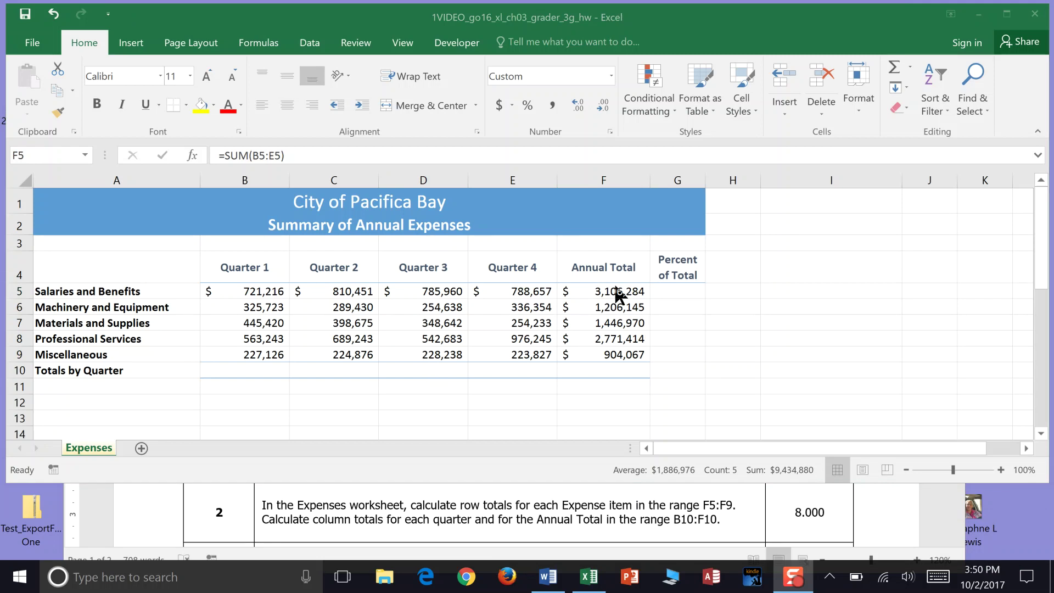
{"action": "left_click", "coordinate": [256, 369]}
{"action": "left_click", "coordinate": [257, 370]}
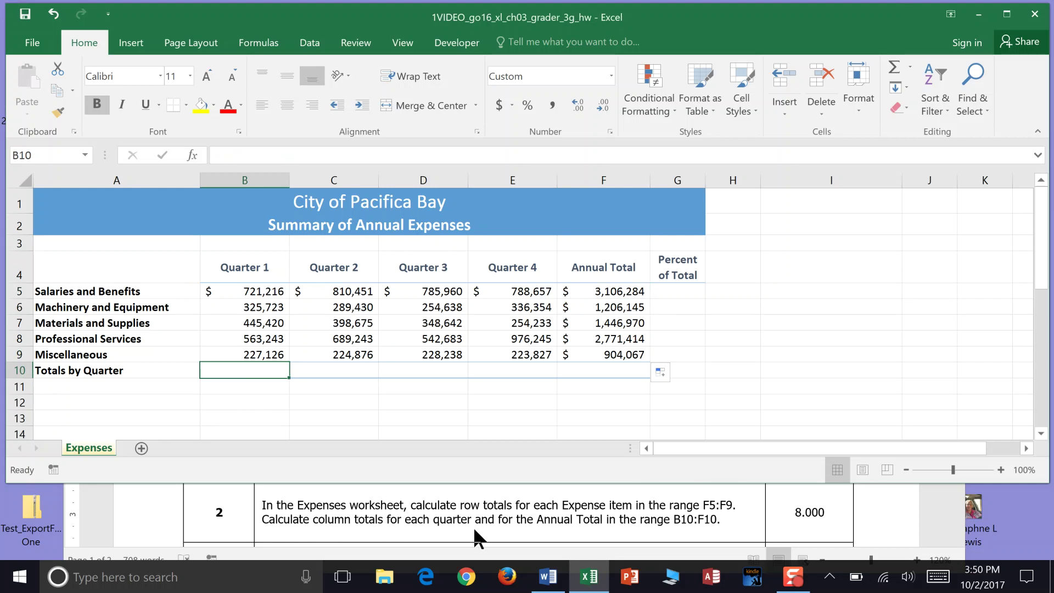
Enter =SUM(B5:B9) in B10 to show the Quarter 1 total of $2,282,728.
{"action": "type", "text": "=S"}
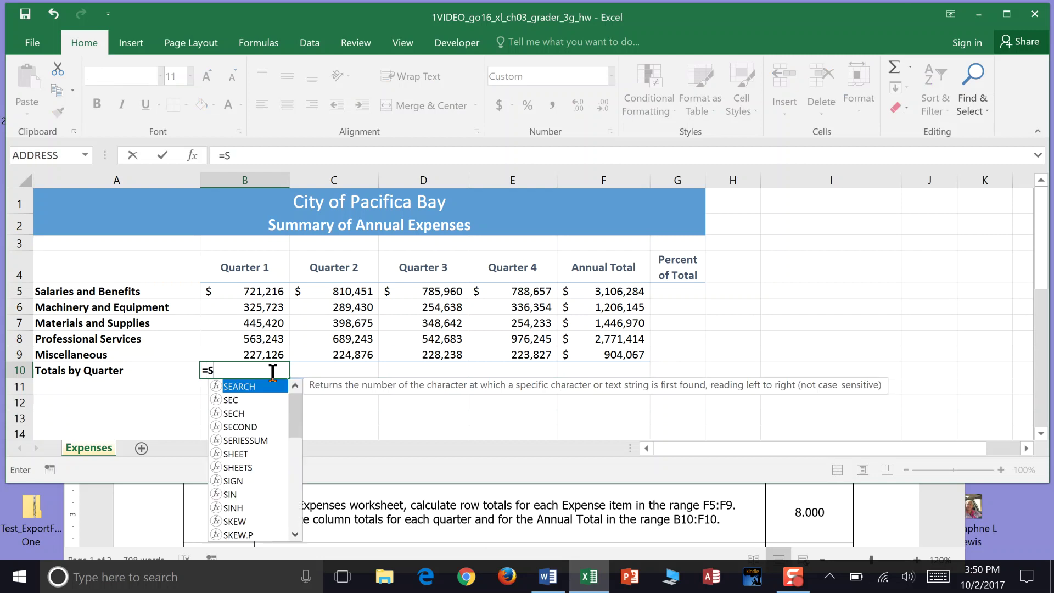
{"action": "type", "text": "UM("}
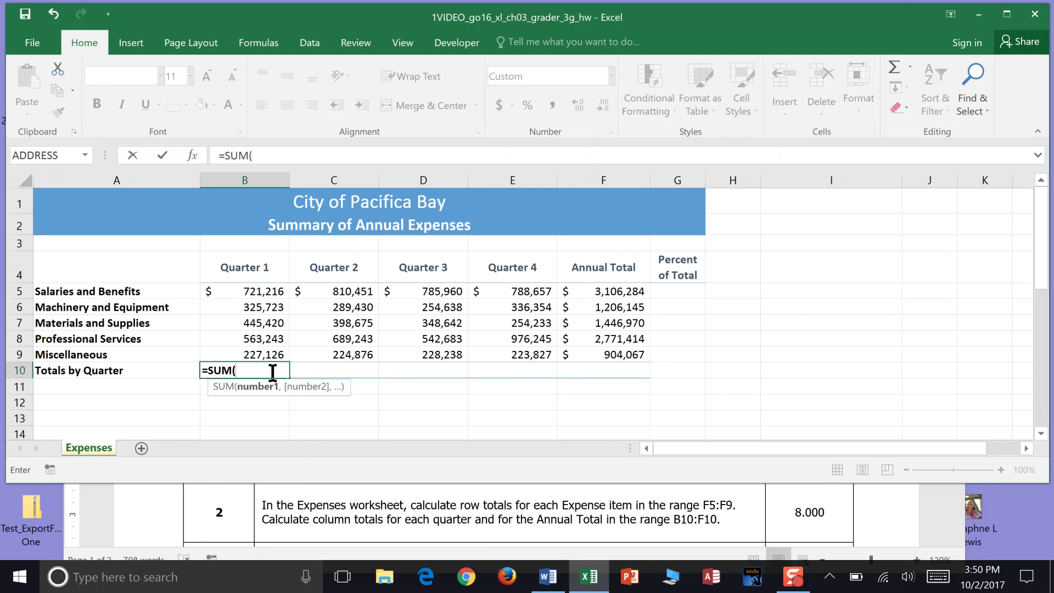
{"action": "left_click", "coordinate": [262, 291]}
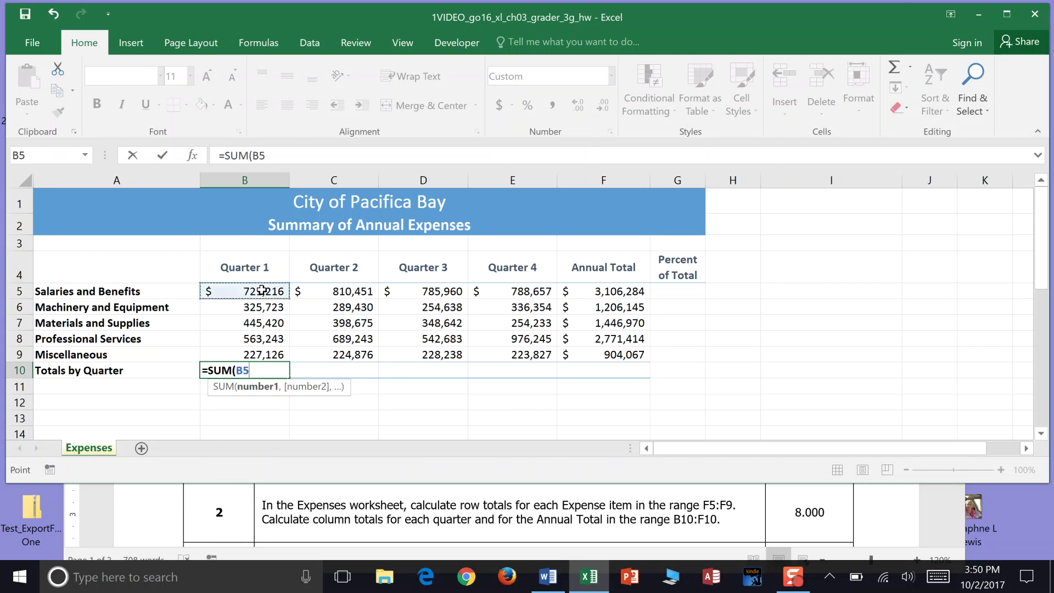
{"action": "left_click_drag", "start_coordinate": [262, 290], "coordinate": [259, 346]}
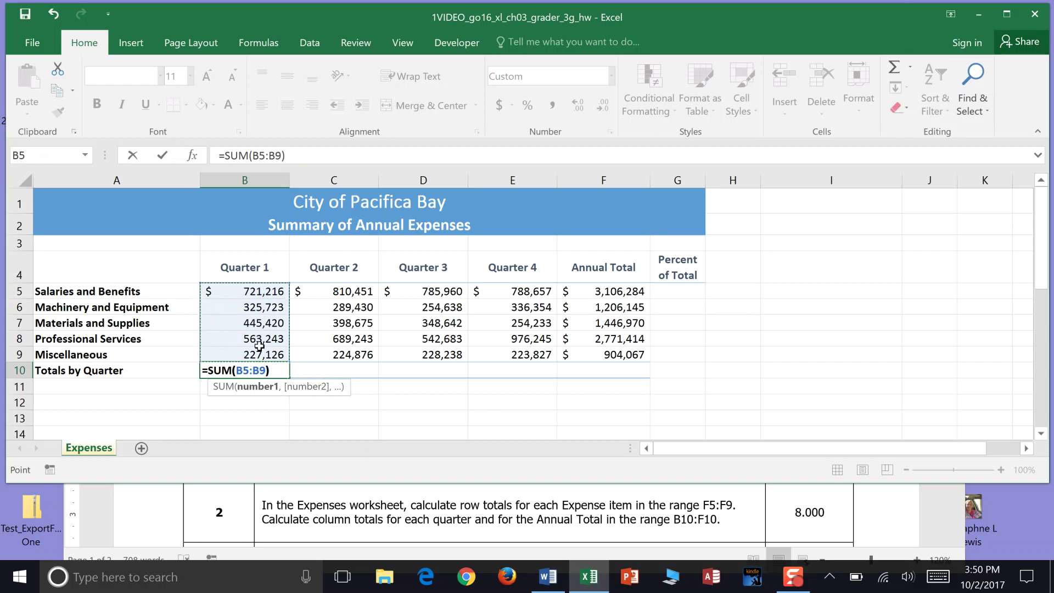
{"action": "type", "text": ")"}
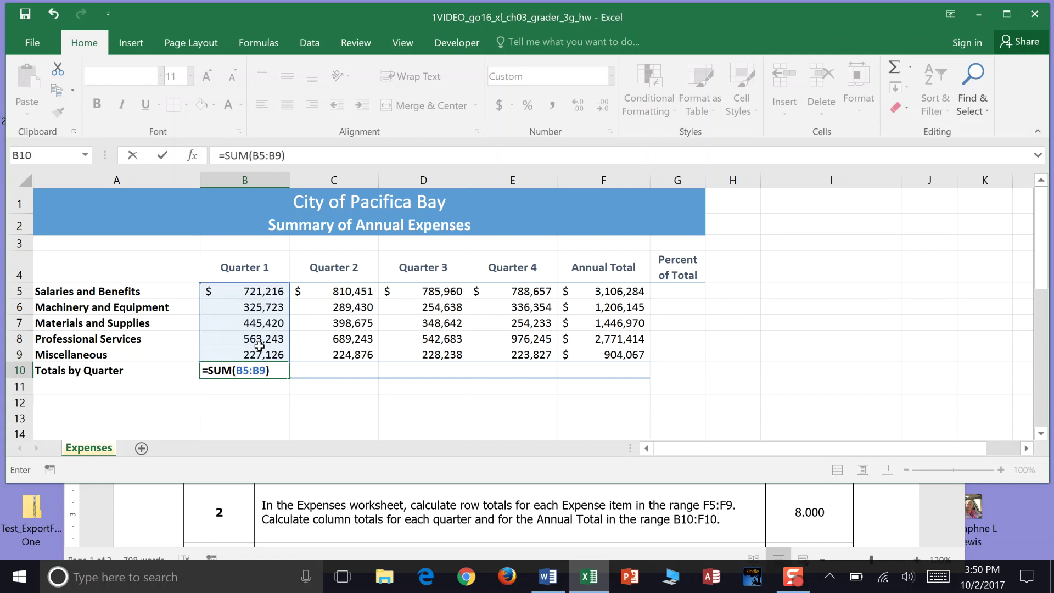
{"action": "key", "text": "Return"}
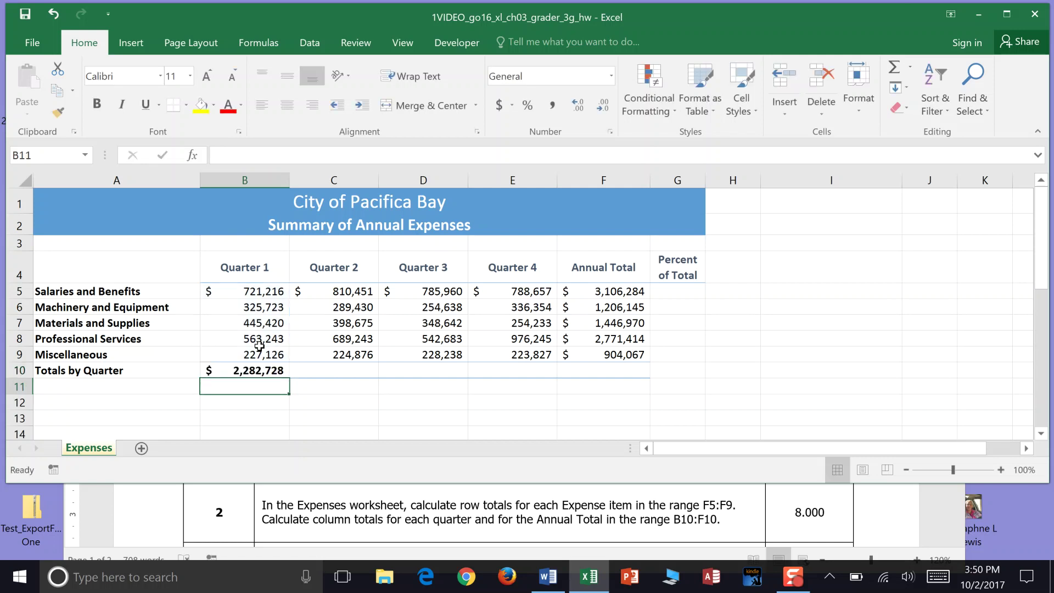
{"action": "left_click", "coordinate": [259, 367]}
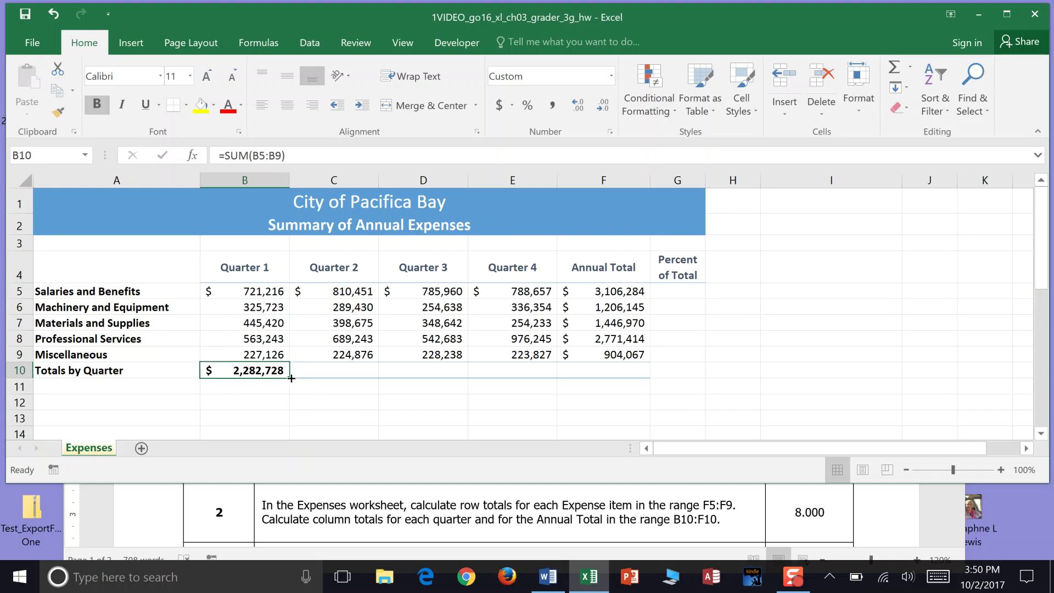
Copy B10's total across to F10 for a 9,434,880 grand total, then save.
{"action": "left_click_drag", "start_coordinate": [290, 378], "coordinate": [620, 372]}
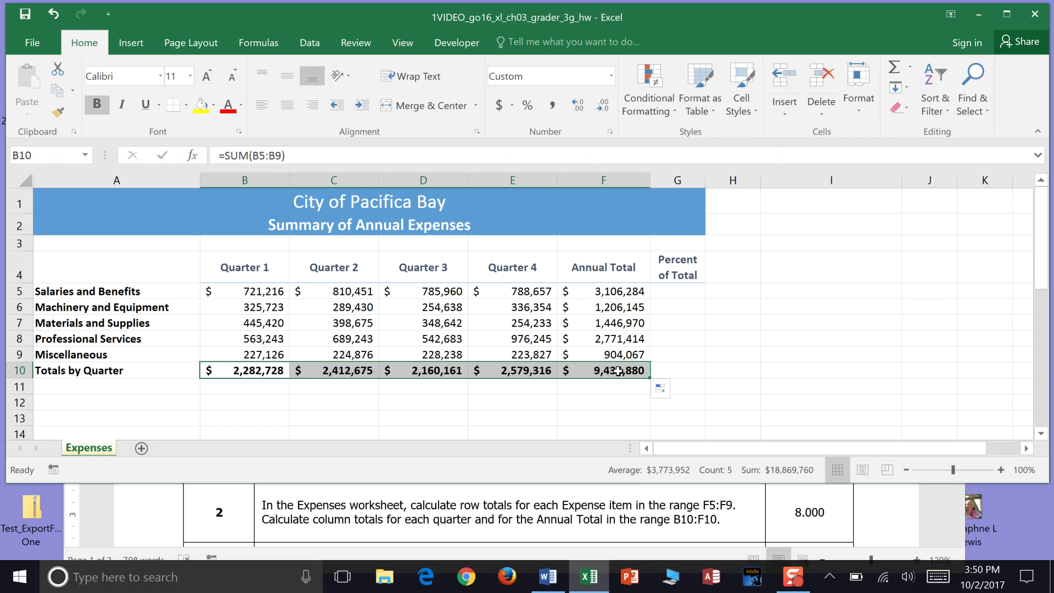
{"action": "left_click", "coordinate": [28, 17]}
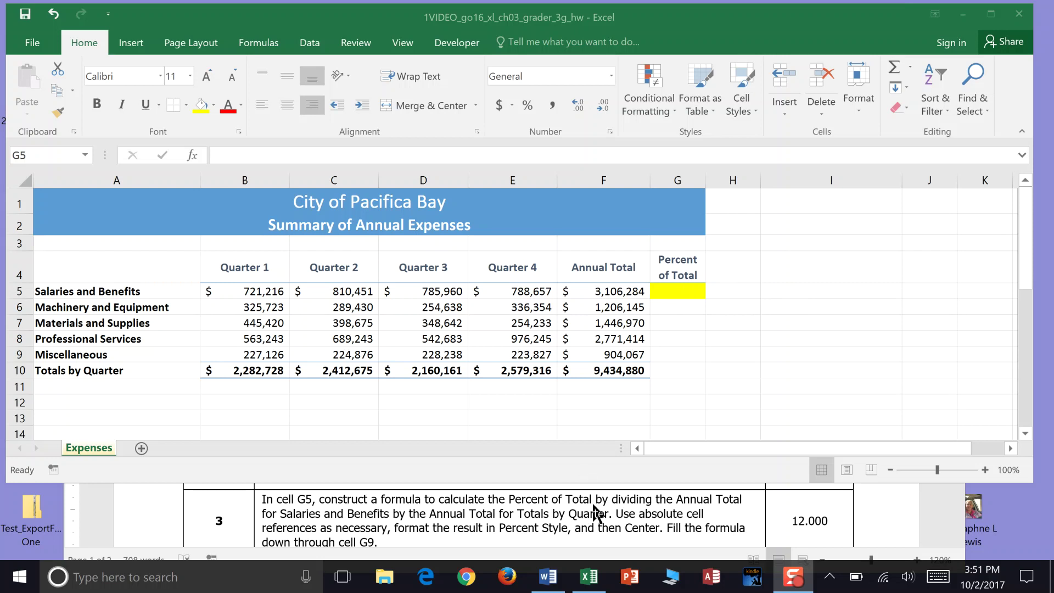
Enter =F5/$F$10 in G5, giving Salaries and Benefits about 0.329 of total.
{"action": "left_click", "coordinate": [662, 294]}
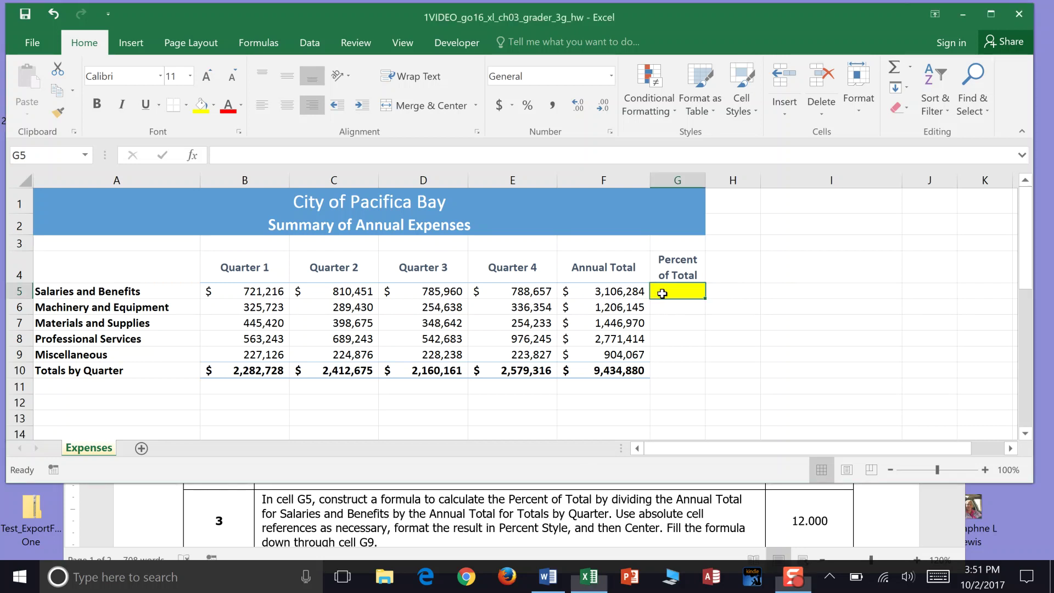
{"action": "type", "text": "="}
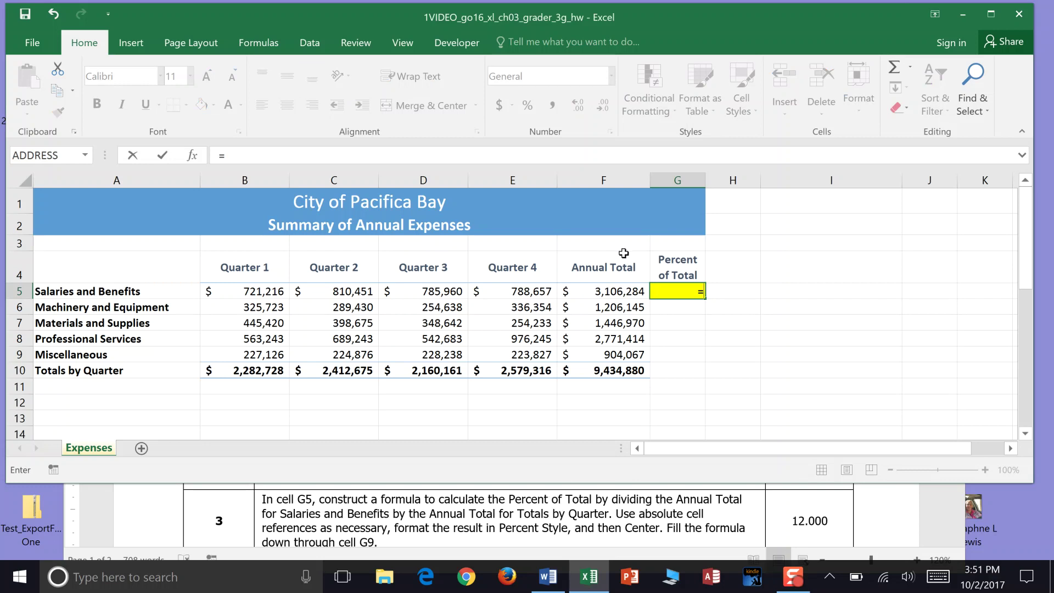
{"action": "left_click", "coordinate": [613, 292]}
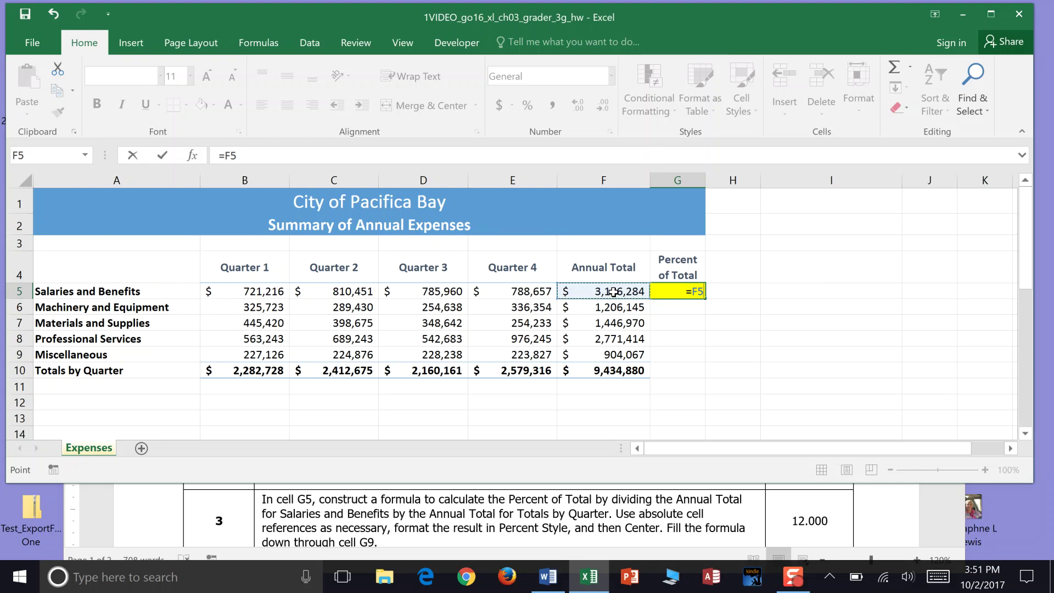
{"action": "type", "text": "/"}
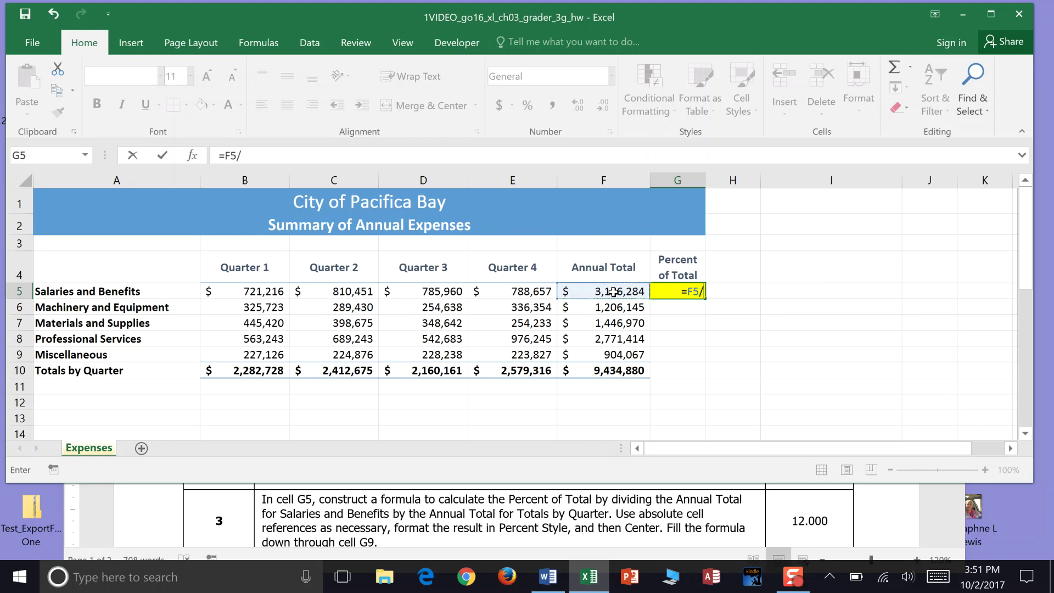
{"action": "left_click", "coordinate": [594, 373]}
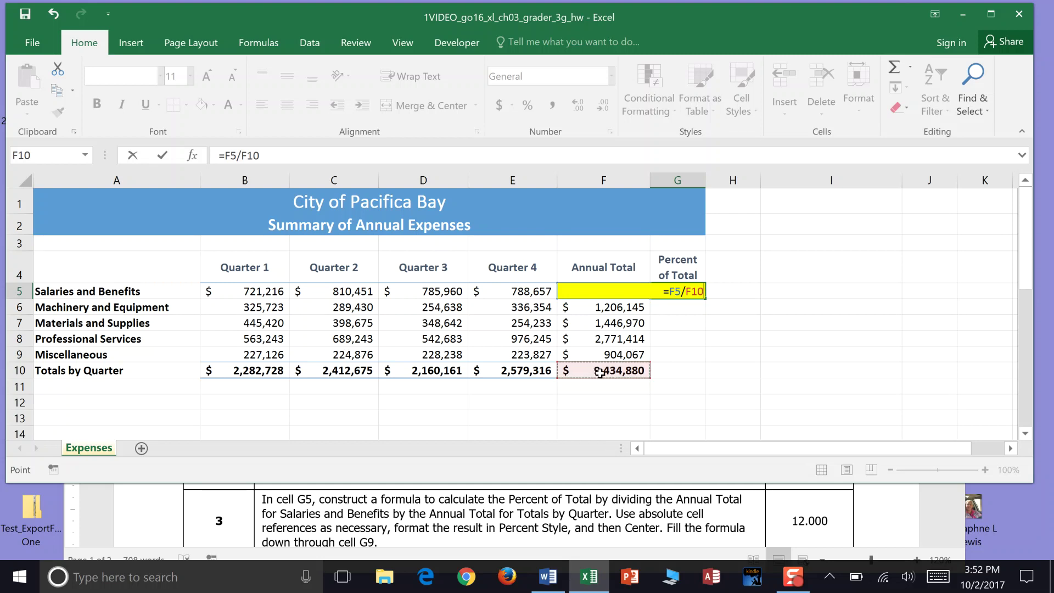
{"action": "left_click", "coordinate": [688, 291]}
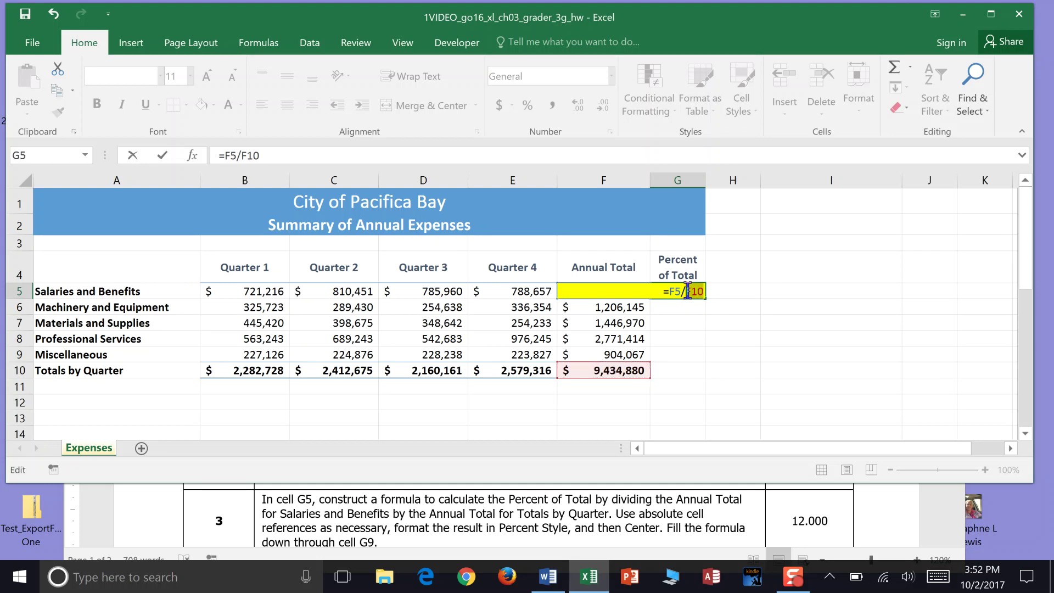
{"action": "key", "text": "F4"}
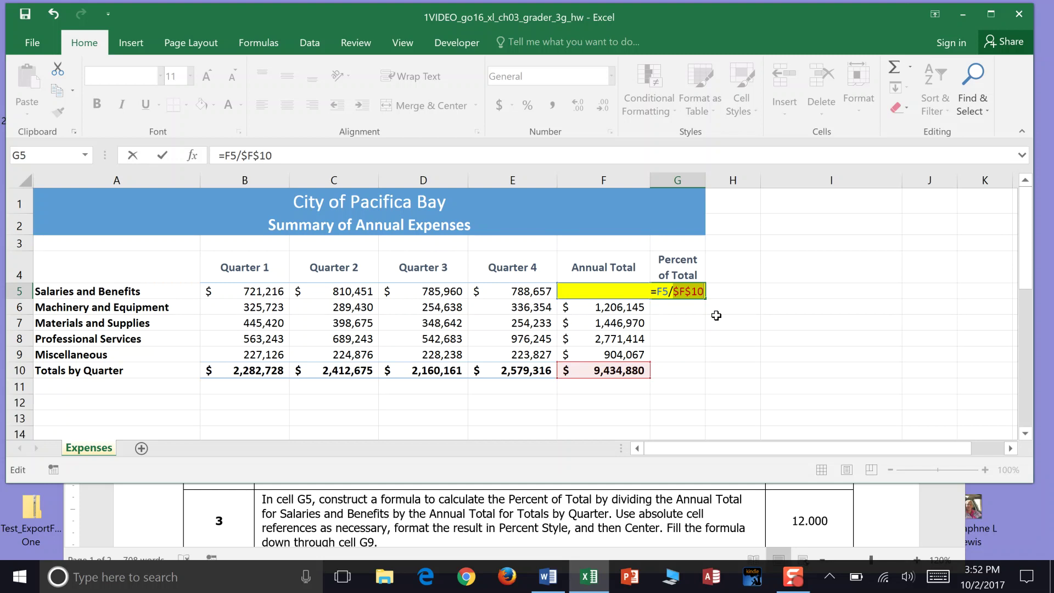
{"action": "key", "text": "Return"}
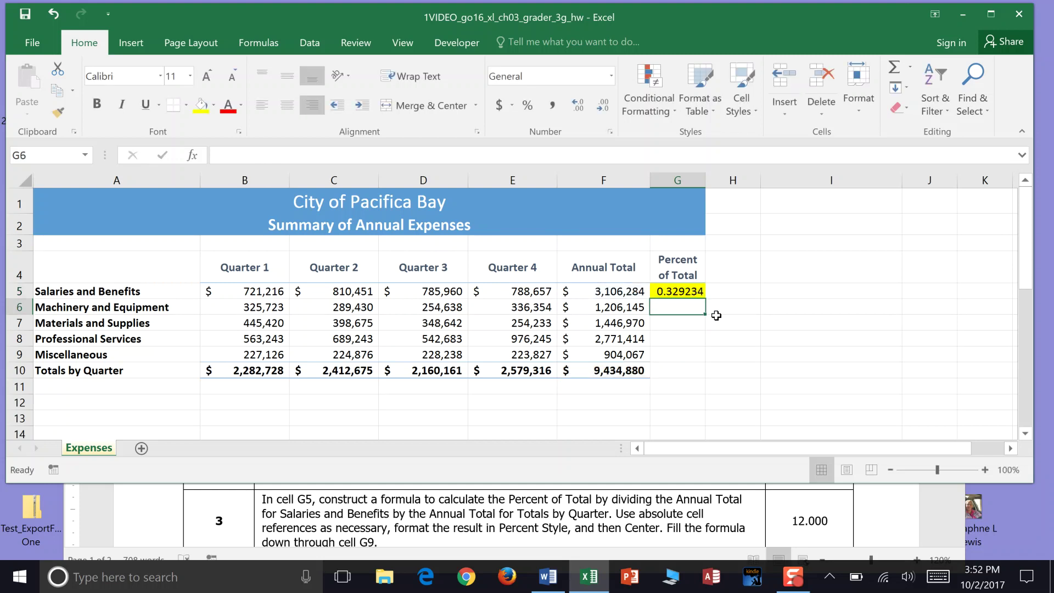
Copy G5's percent formula down to G9, giving 0.127839 through 0.095822.
{"action": "left_click", "coordinate": [695, 288]}
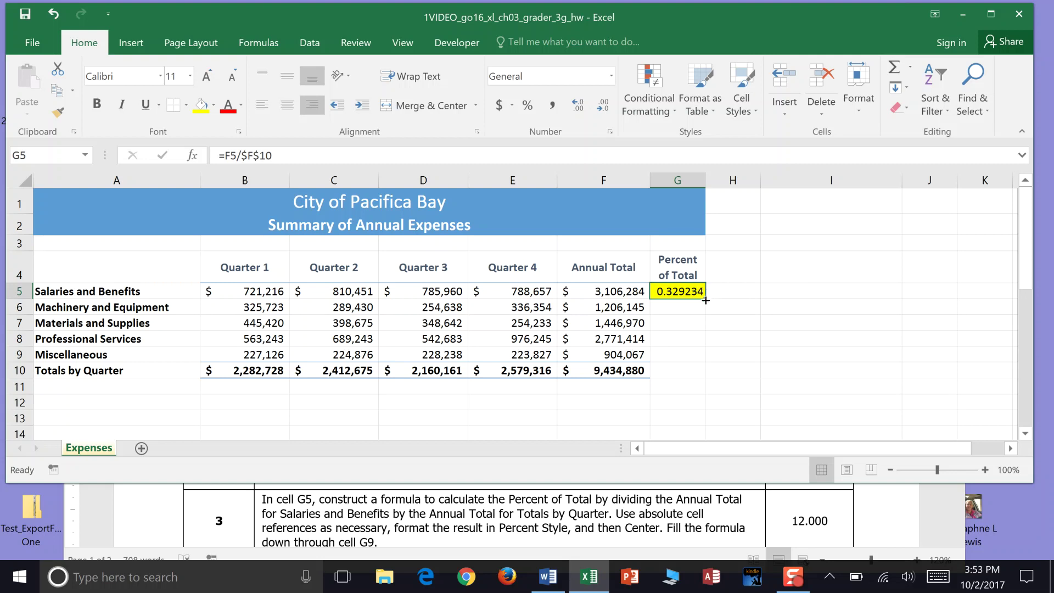
{"action": "left_click_drag", "start_coordinate": [705, 299], "coordinate": [705, 360]}
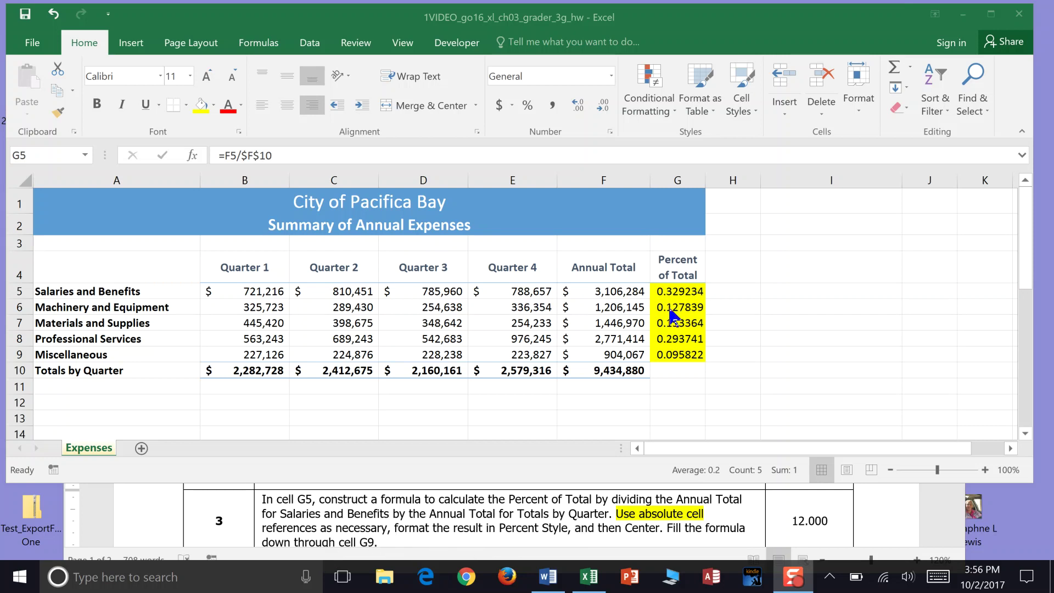
Format G5:G9 as centred percentages, showing 32.92%, 12.78%, 15.34%, 29.37% and 9.58%.
{"action": "left_click", "coordinate": [669, 291]}
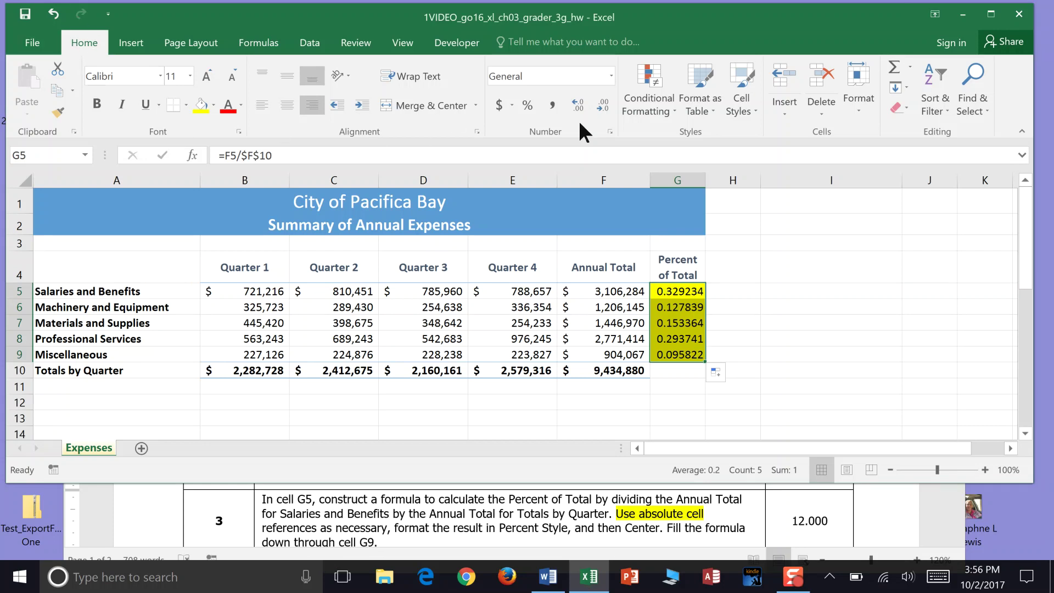
{"action": "left_click", "coordinate": [609, 75]}
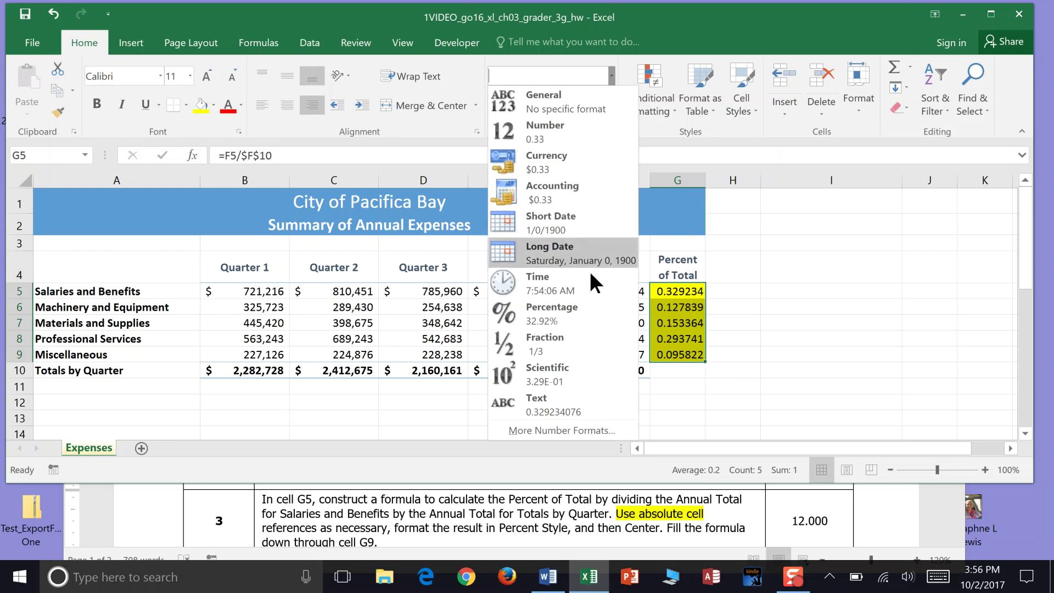
{"action": "left_click", "coordinate": [582, 309]}
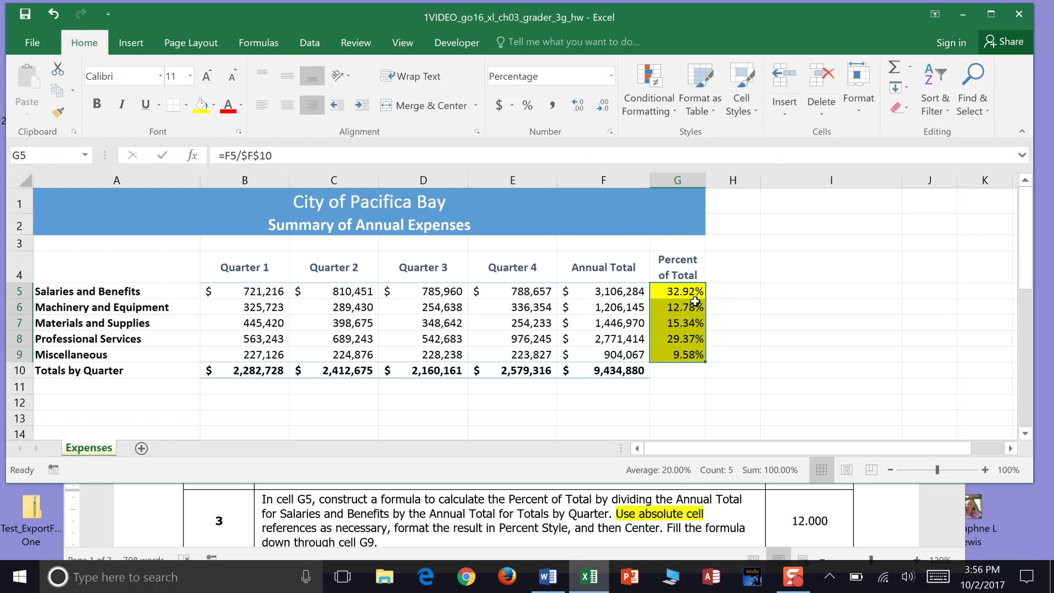
{"action": "left_click", "coordinate": [285, 101]}
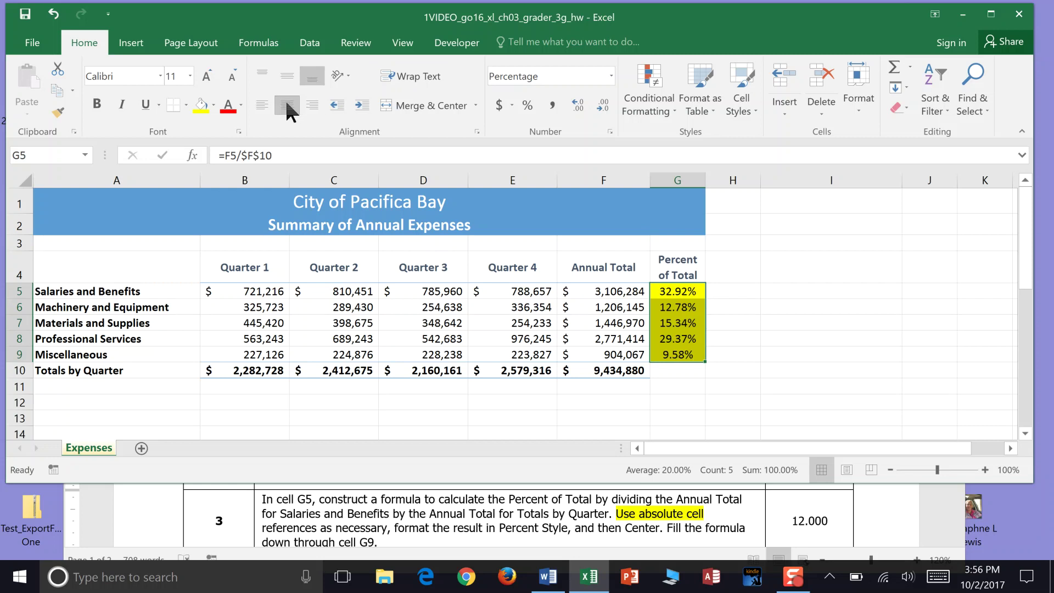